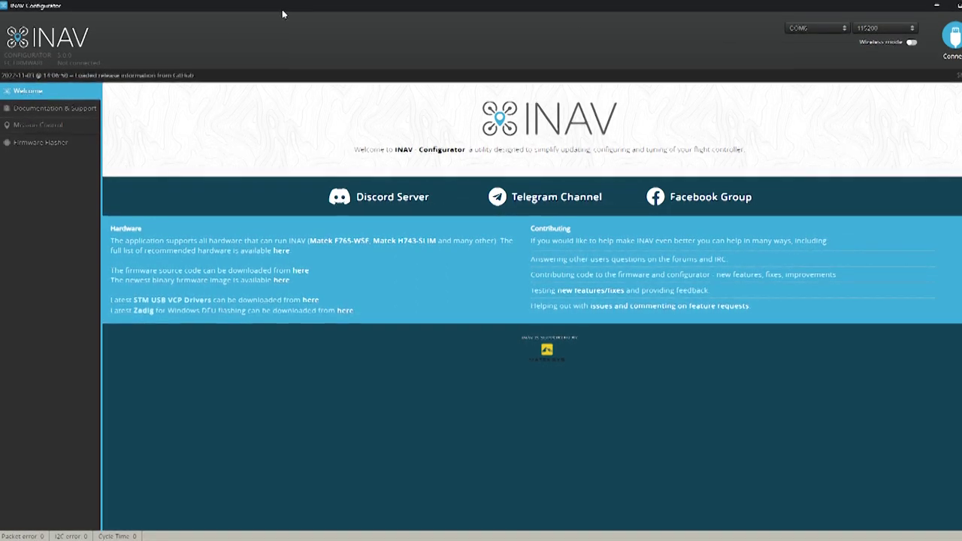
# Flash INAV 5.1.0 onto the MATEKF405TE SD board with full chip erase.
pyautogui.click(46, 142)
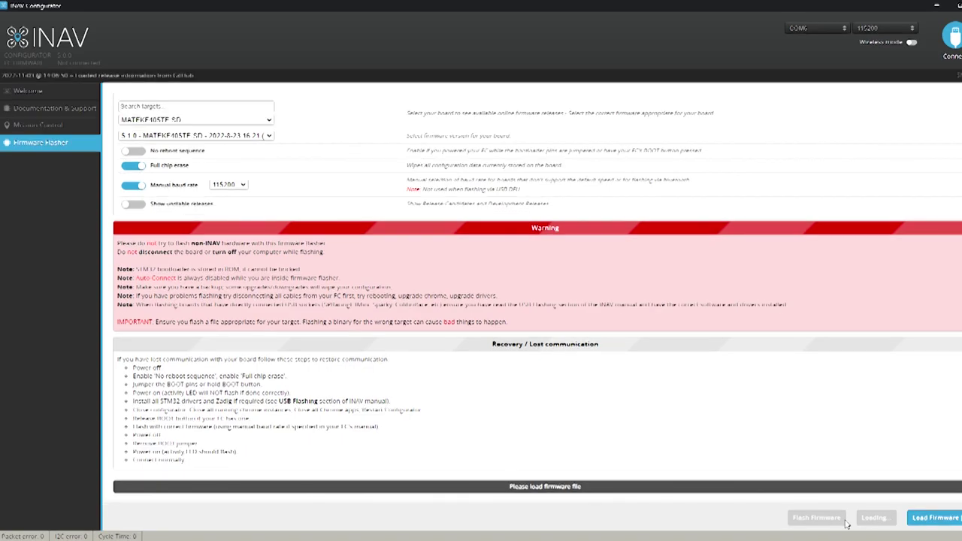
pyautogui.scroll(-3, 802, 309)
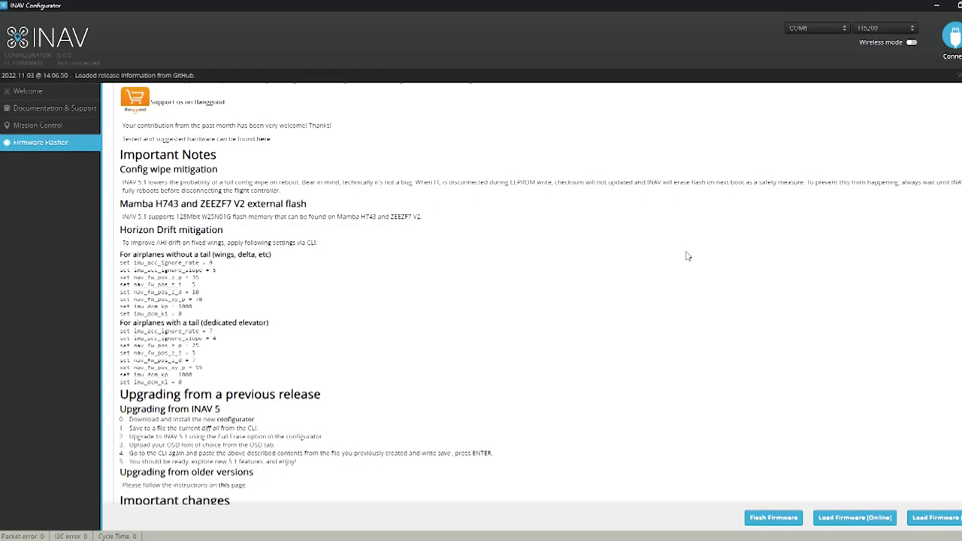
pyautogui.scroll(-1, 686, 256)
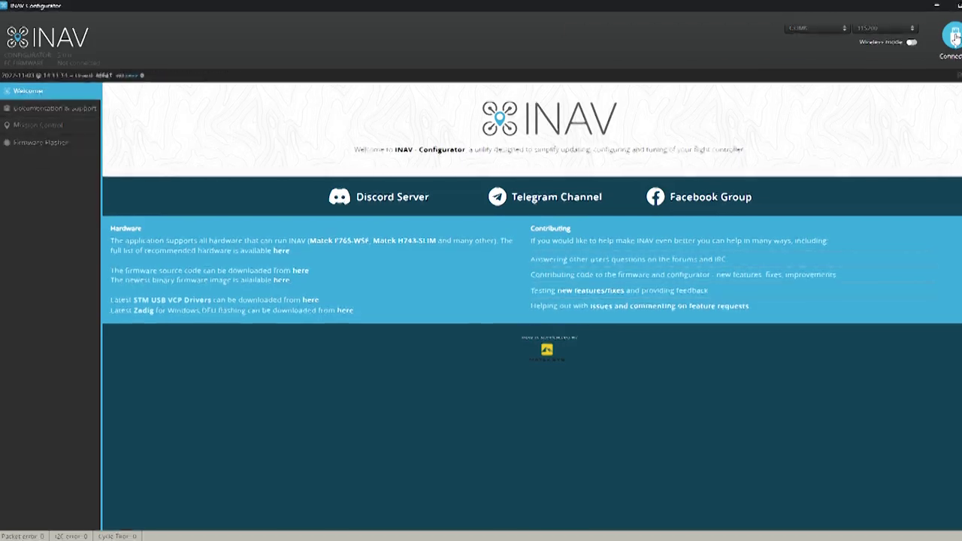
# Connect to the flight controller and apply the 'Airplane with a Tail' default values.
pyautogui.click(952, 38)
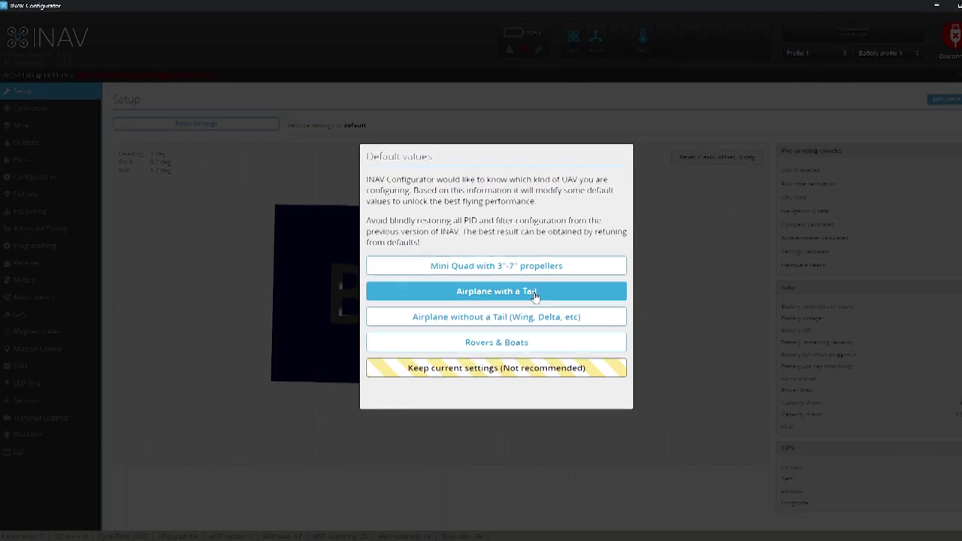
pyautogui.click(534, 295)
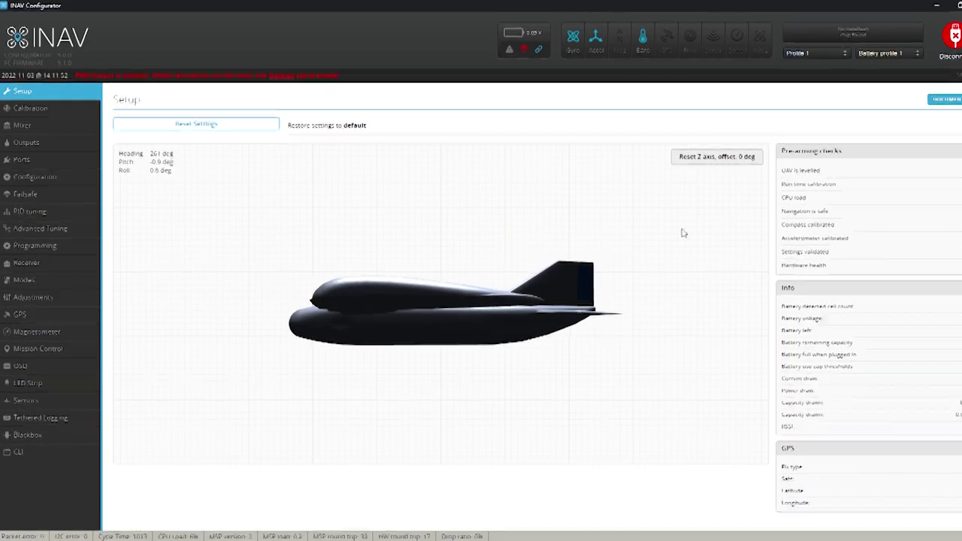
# Reset the Z axis to zero the 261 deg heading offset, then go to Calibration.
pyautogui.click(708, 158)
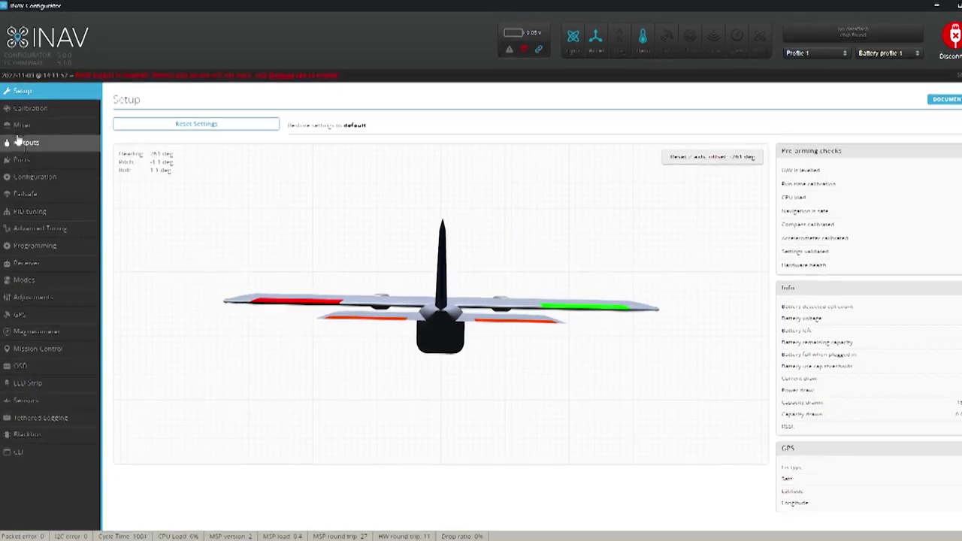
pyautogui.click(30, 109)
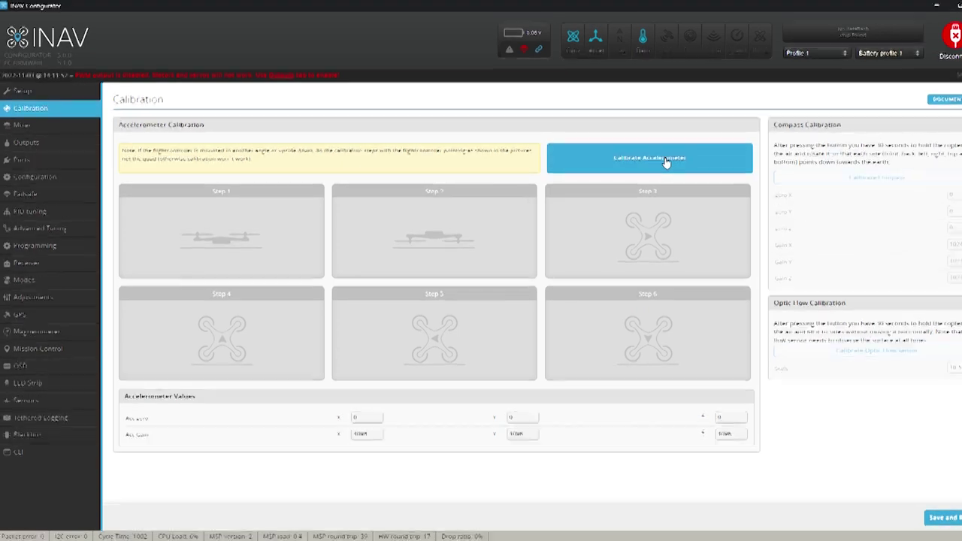
# Calibrate the accelerometer in all six positions and save the new values with a reboot.
pyautogui.click(662, 163)
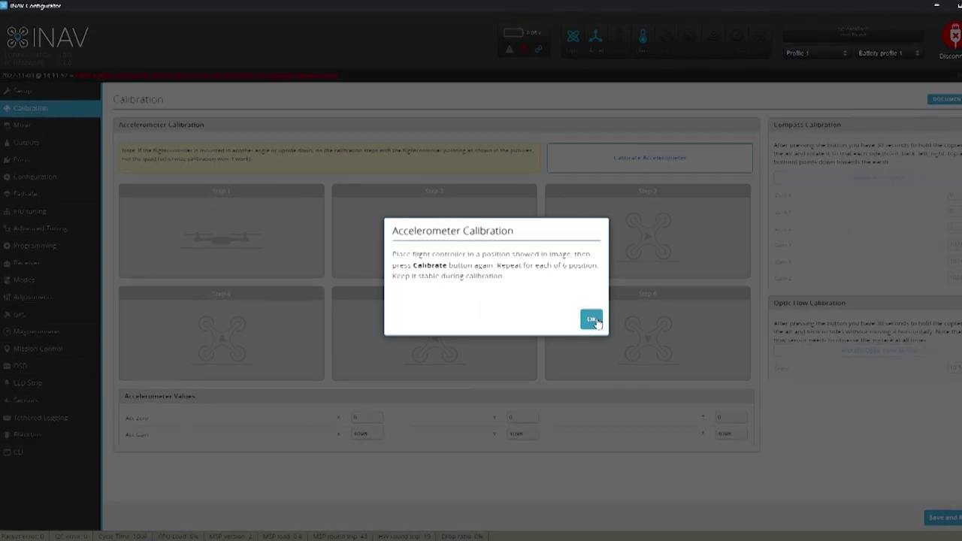
pyautogui.click(593, 320)
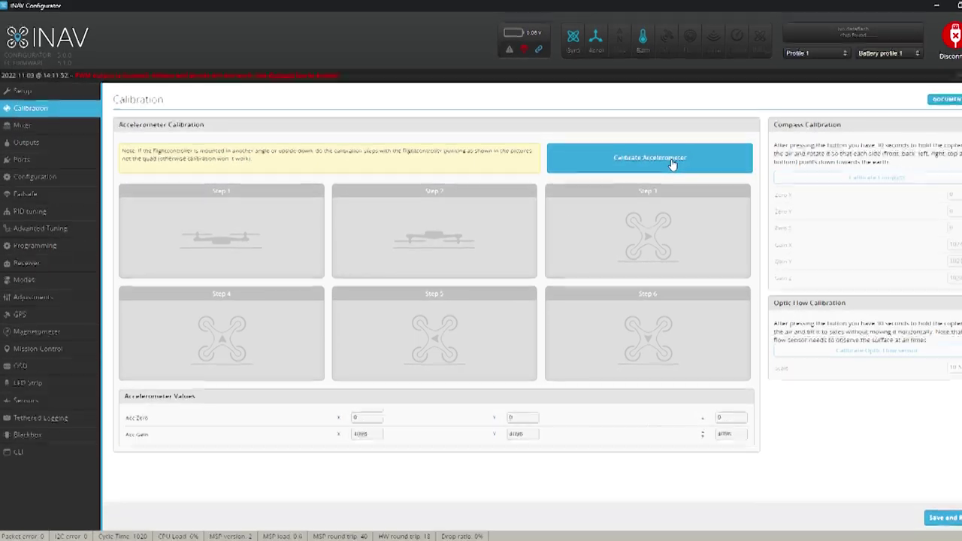
pyautogui.click(670, 163)
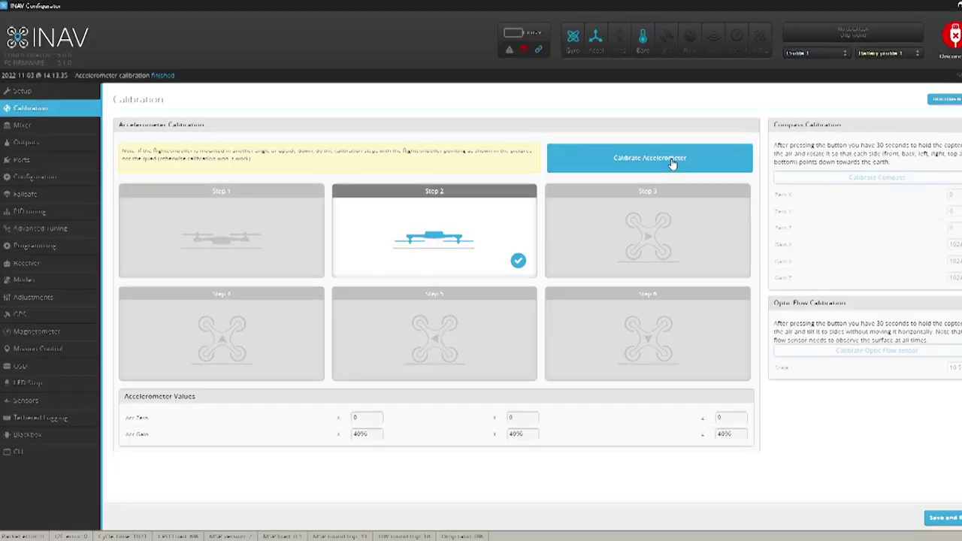
pyautogui.click(670, 161)
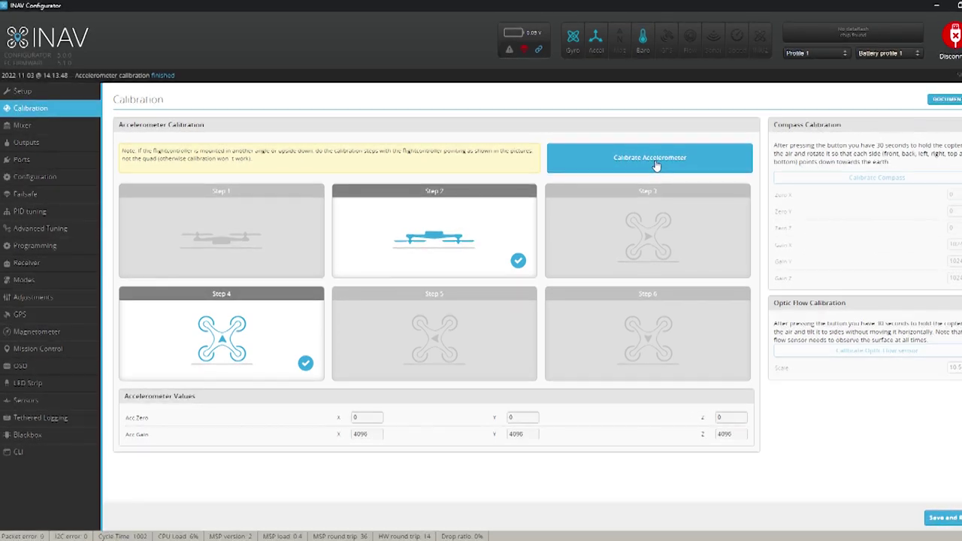
pyautogui.click(653, 163)
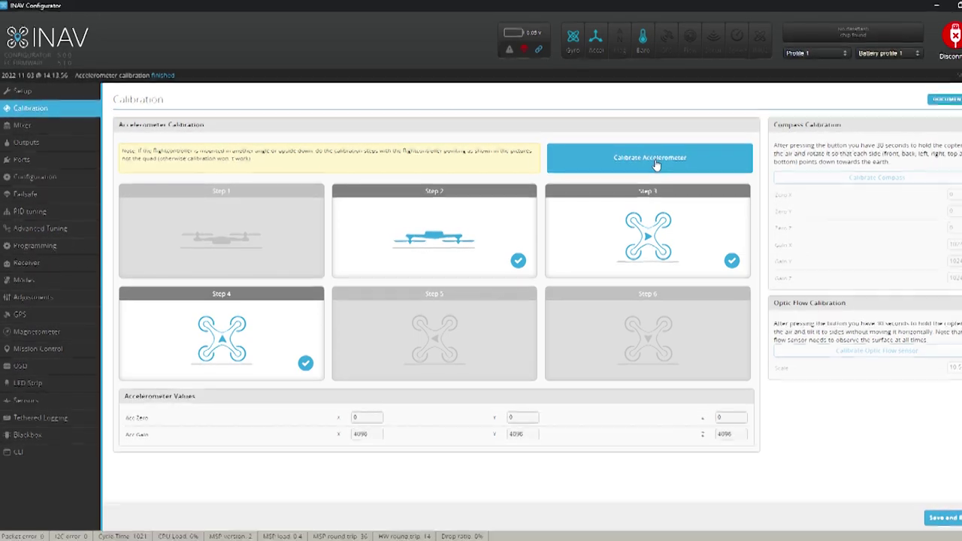
pyautogui.click(653, 162)
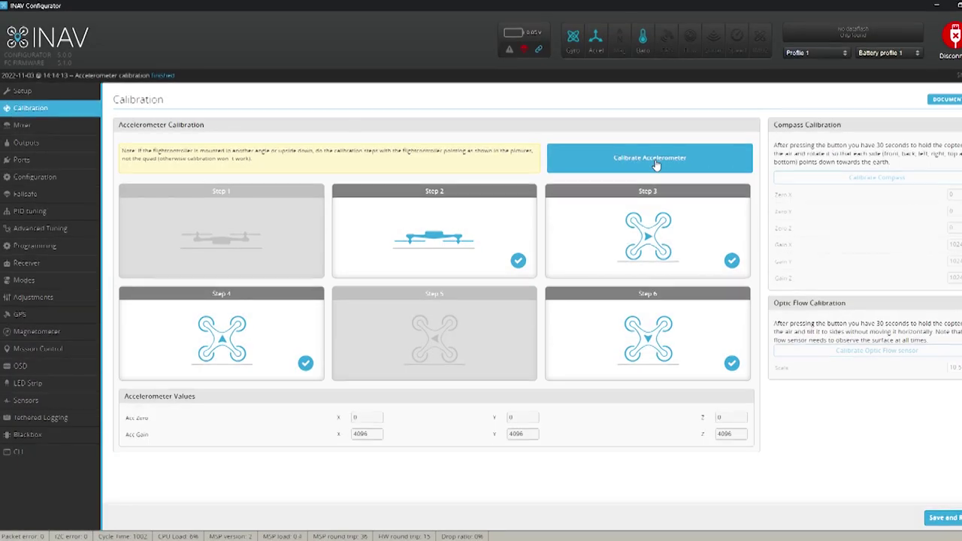
pyautogui.click(631, 158)
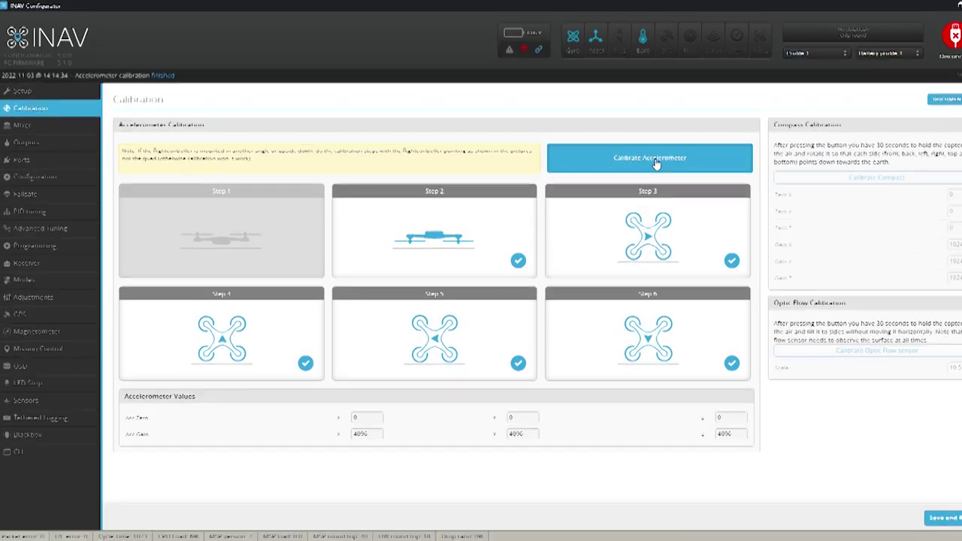
pyautogui.click(653, 160)
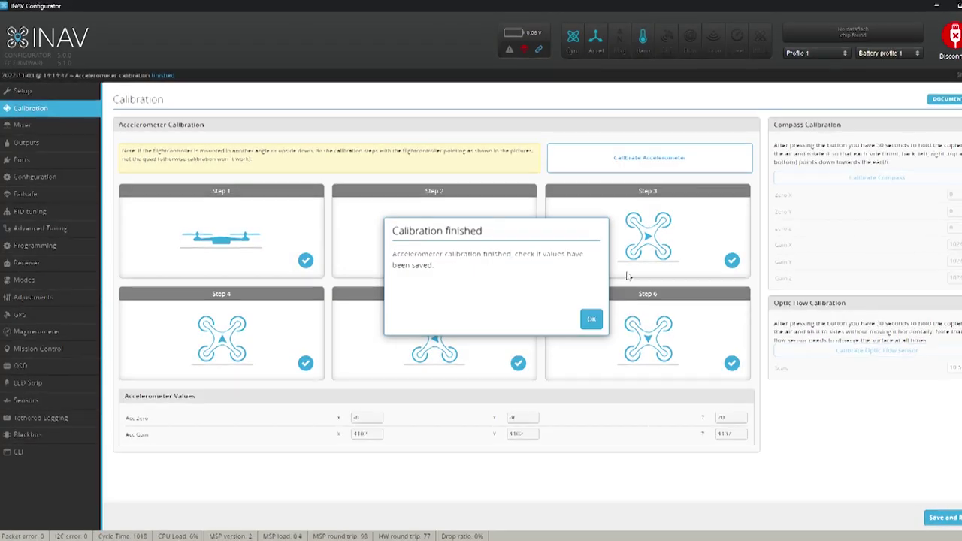
pyautogui.click(592, 320)
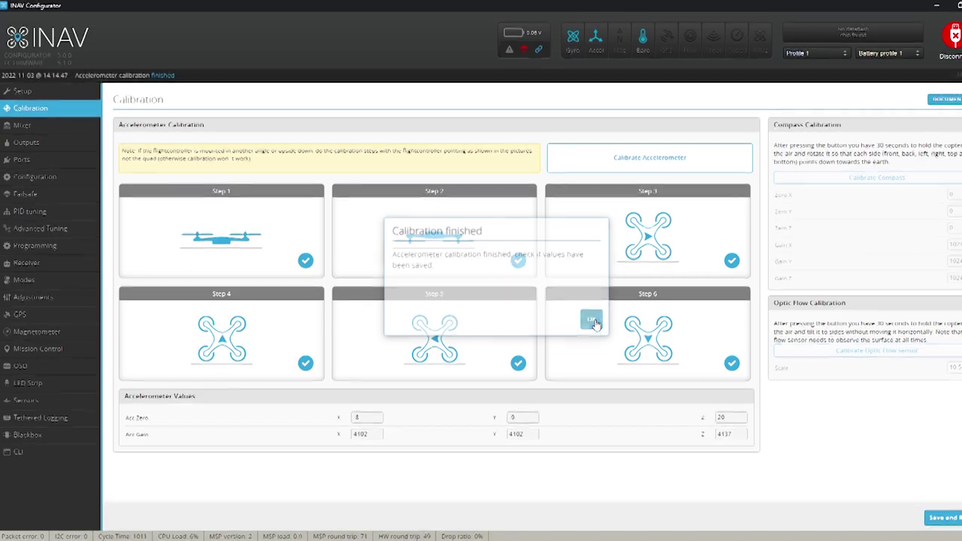
pyautogui.click(945, 518)
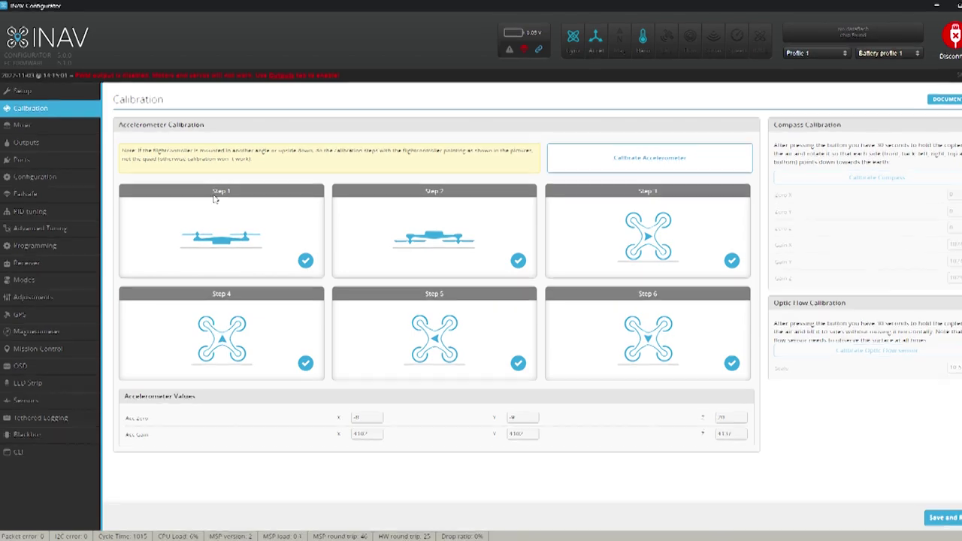
# Load the Airplane V tail mixer preset (Motor 1 on S1, servos on S3–S6) and save.
pyautogui.click(22, 126)
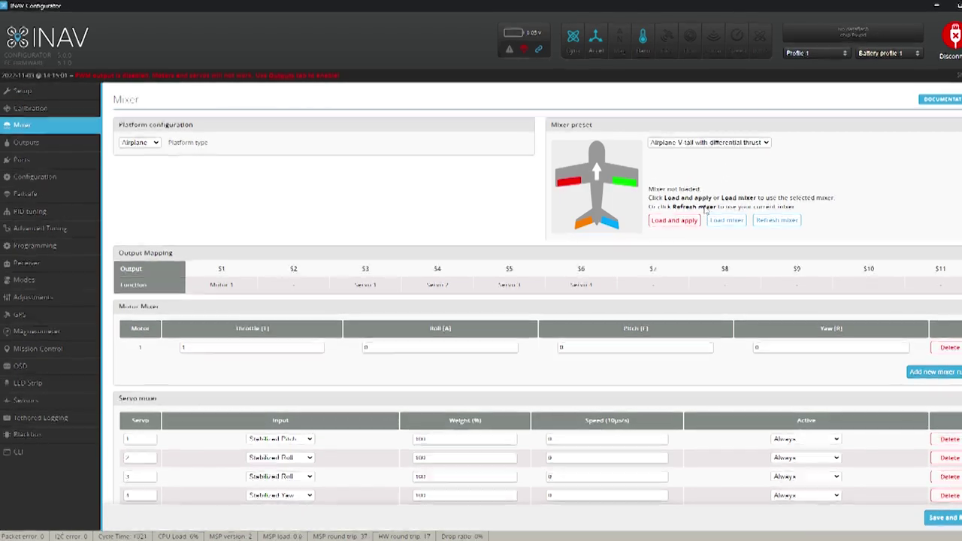
pyautogui.click(766, 145)
pyautogui.click(743, 159)
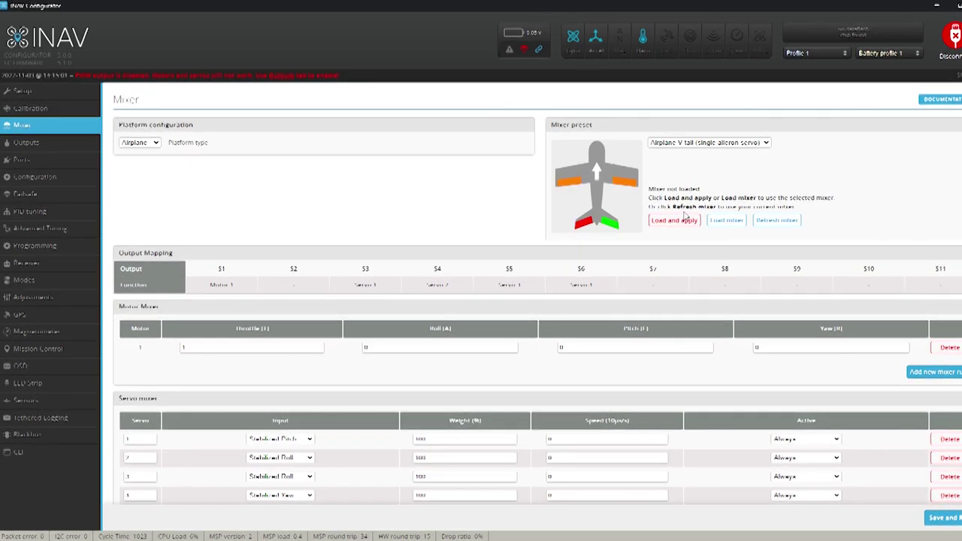
pyautogui.press('Up')
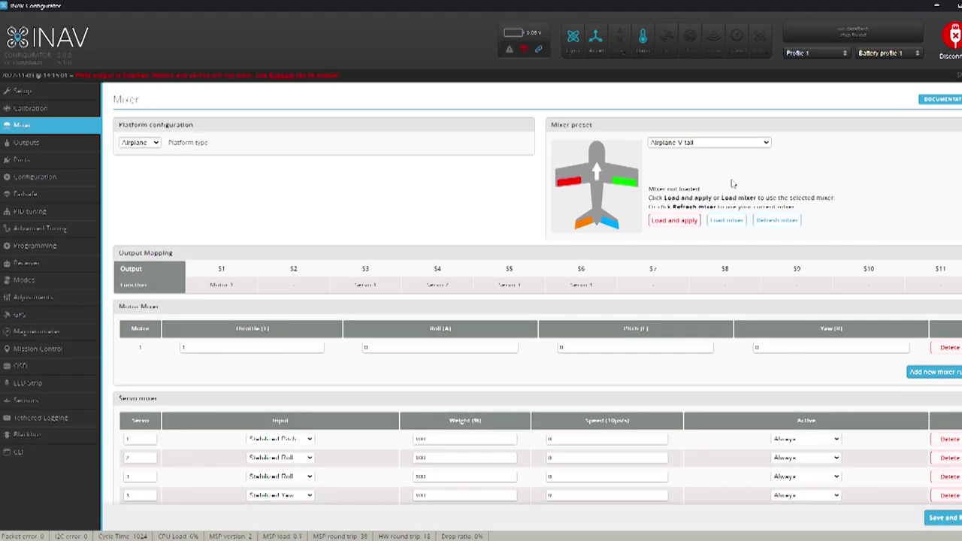
pyautogui.click(672, 223)
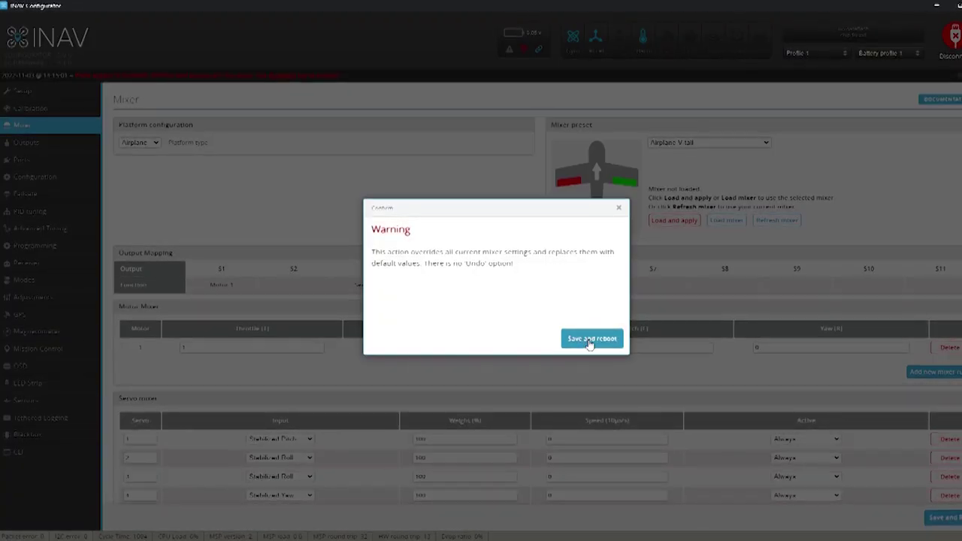
pyautogui.click(591, 340)
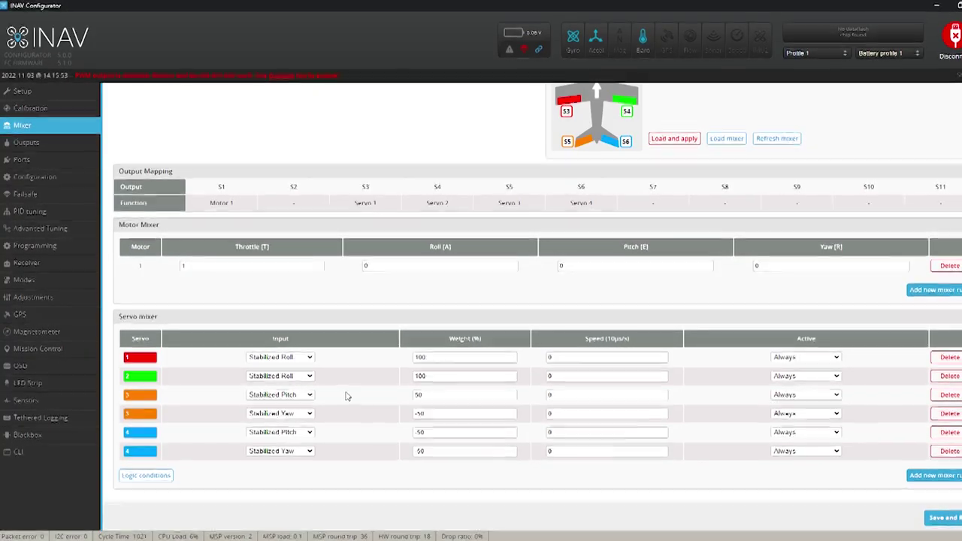
pyautogui.scroll(1, 348, 410)
pyautogui.scroll(1, 348, 410)
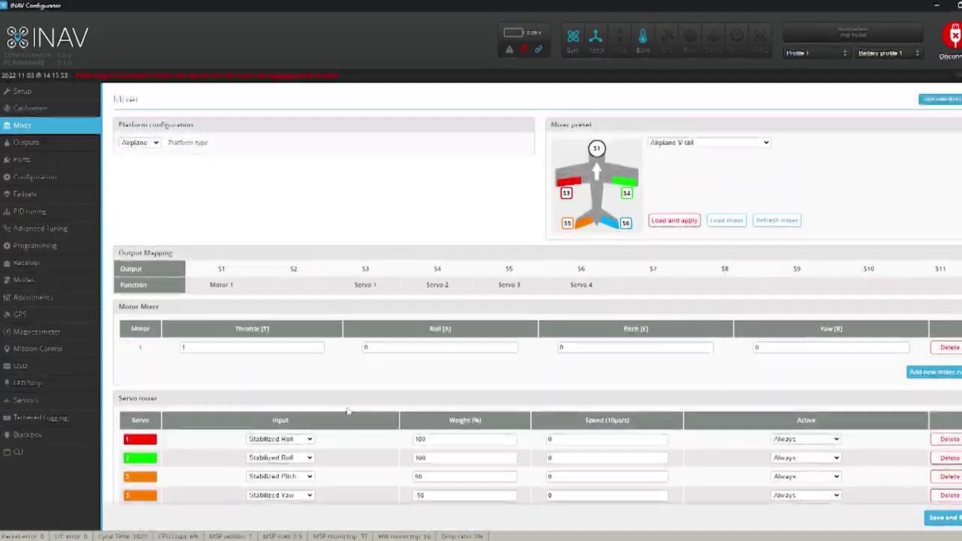
# Review the servo outputs, save them with a reboot, and bring up the serial Ports table.
pyautogui.click(32, 144)
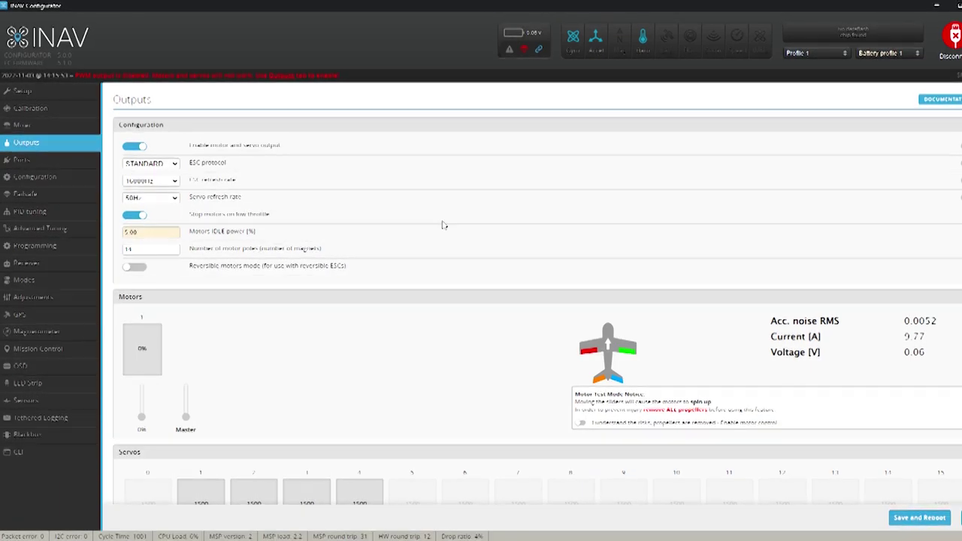
pyautogui.scroll(-3, 496, 231)
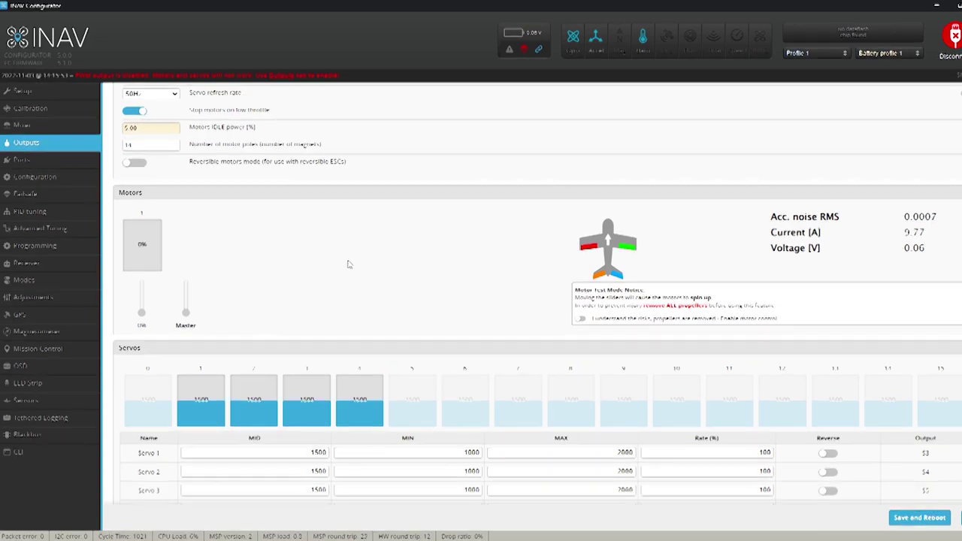
pyautogui.scroll(-2, 399, 263)
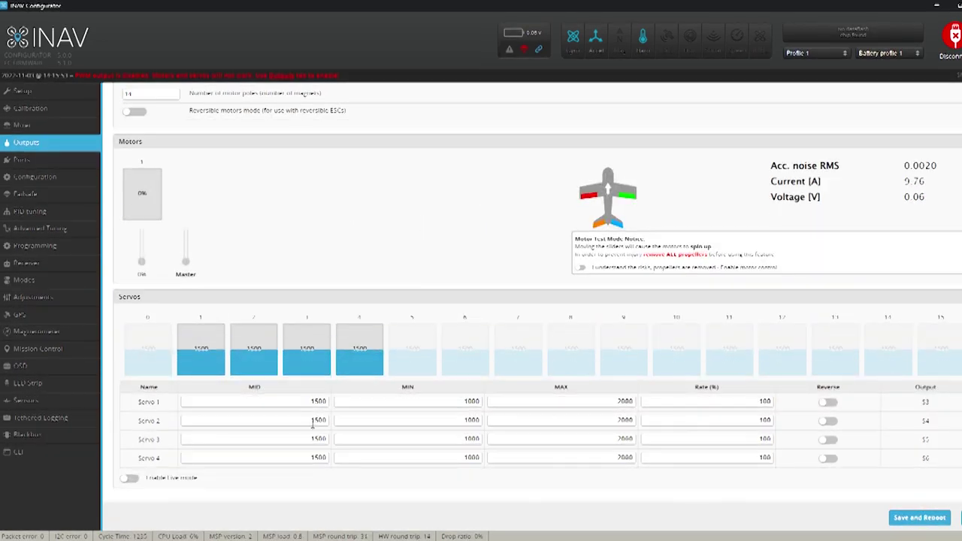
pyautogui.click(921, 520)
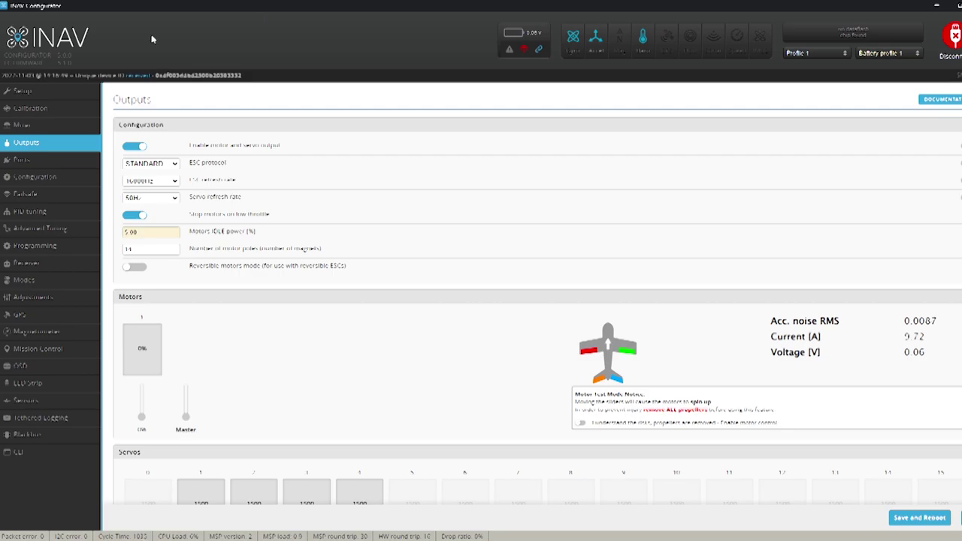
pyautogui.click(22, 161)
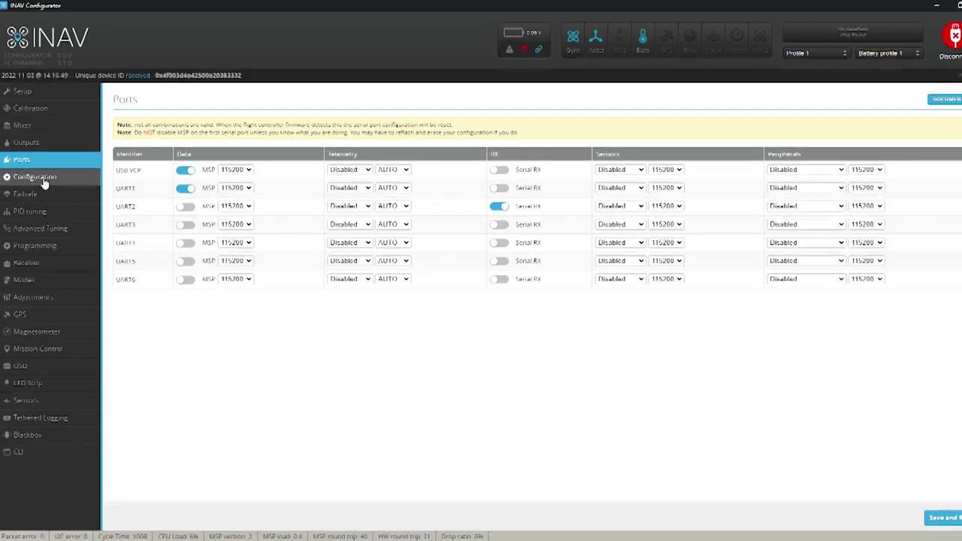
# Show the Configuration page listing the ICM42605 accelerometer, SPL06 barometer and 400KHZ I2C speed.
pyautogui.click(41, 180)
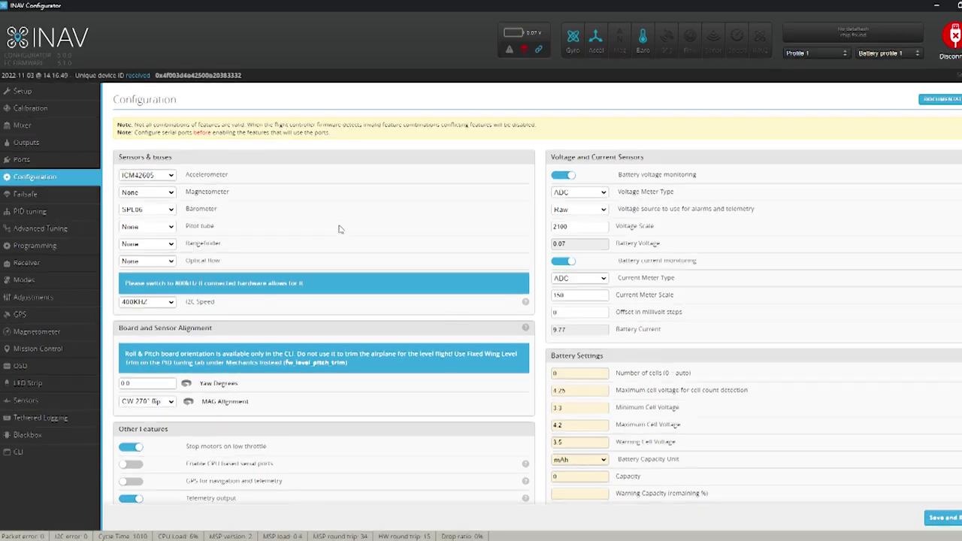
# Under Other Features, check the help tooltips and switch on permanent fixed-wing Launch Mode.
pyautogui.scroll(-1, 339, 229)
pyautogui.scroll(-1, 340, 229)
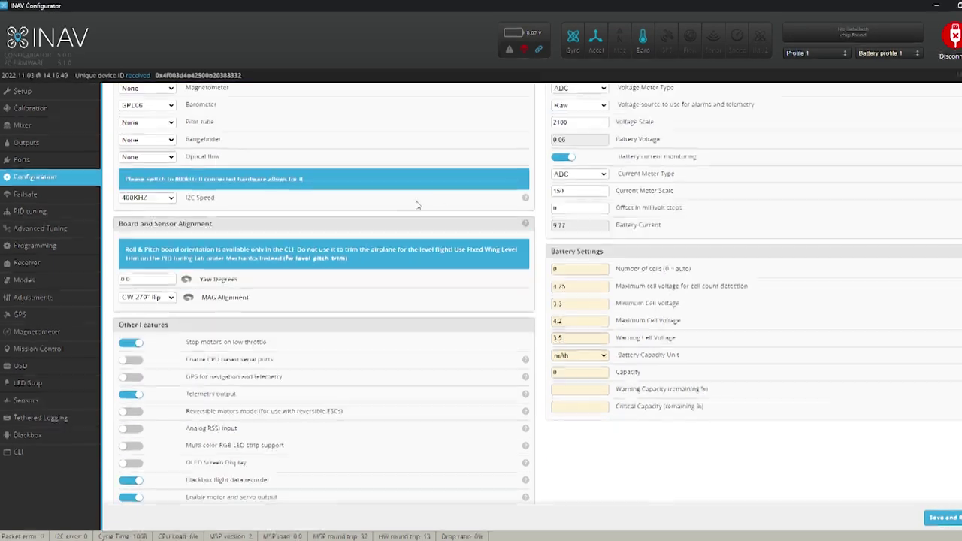
pyautogui.scroll(-3, 210, 195)
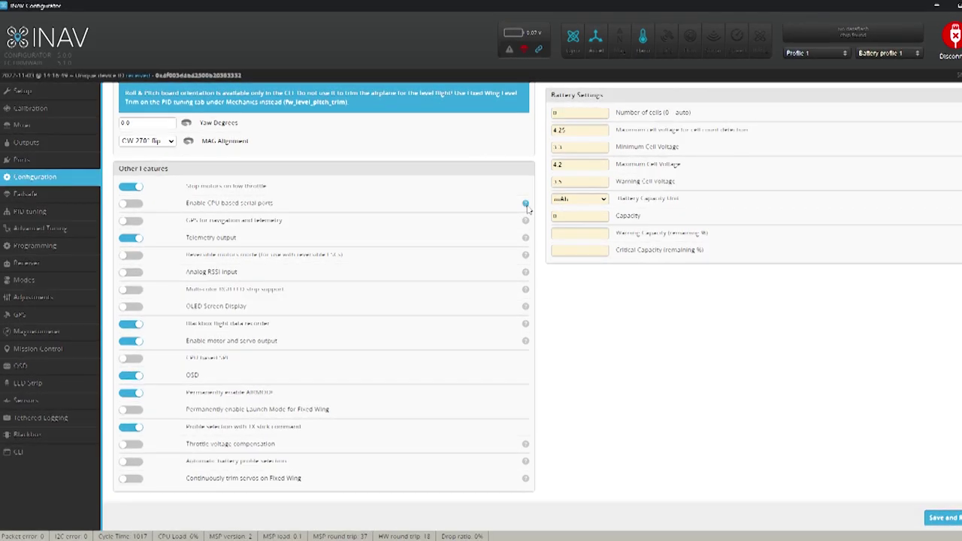
pyautogui.moveTo(526, 204)
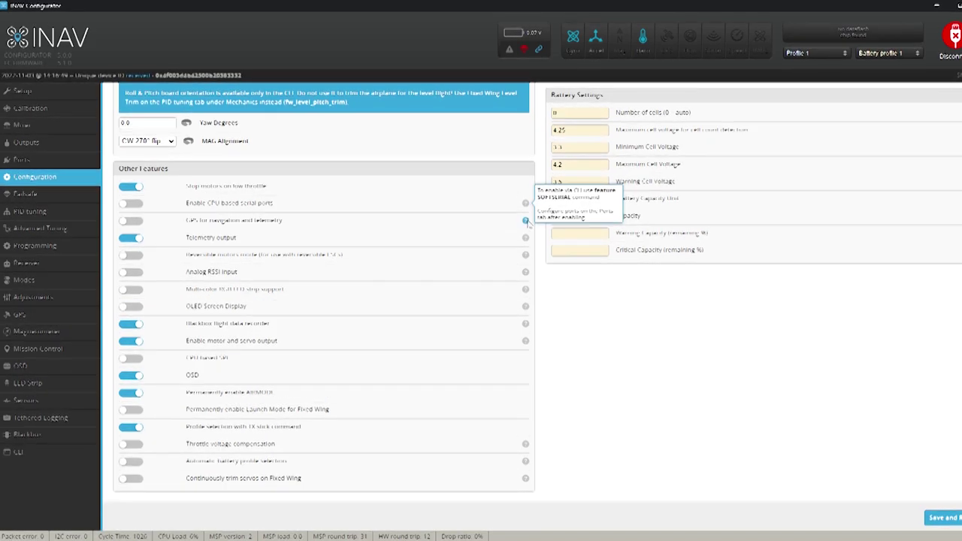
pyautogui.moveTo(526, 222)
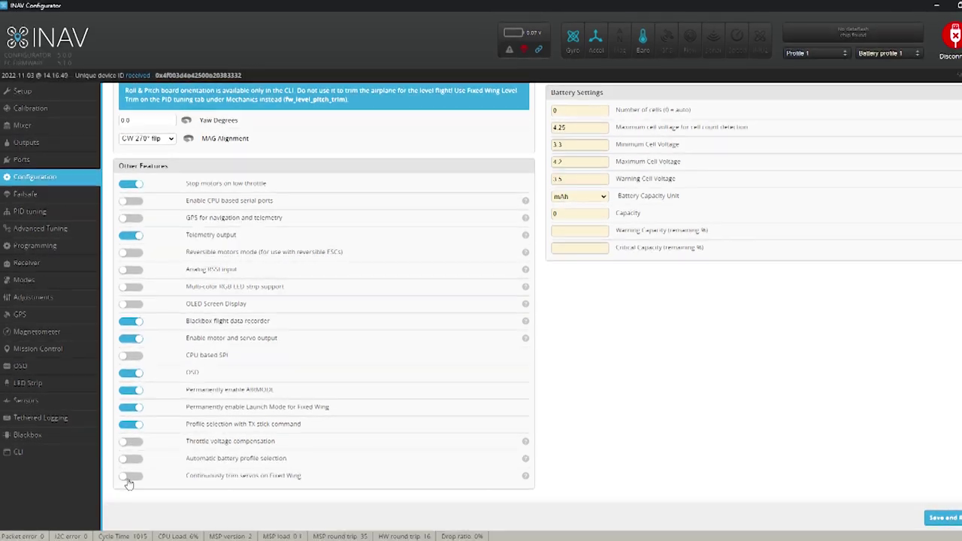
pyautogui.scroll(4, 725, 440)
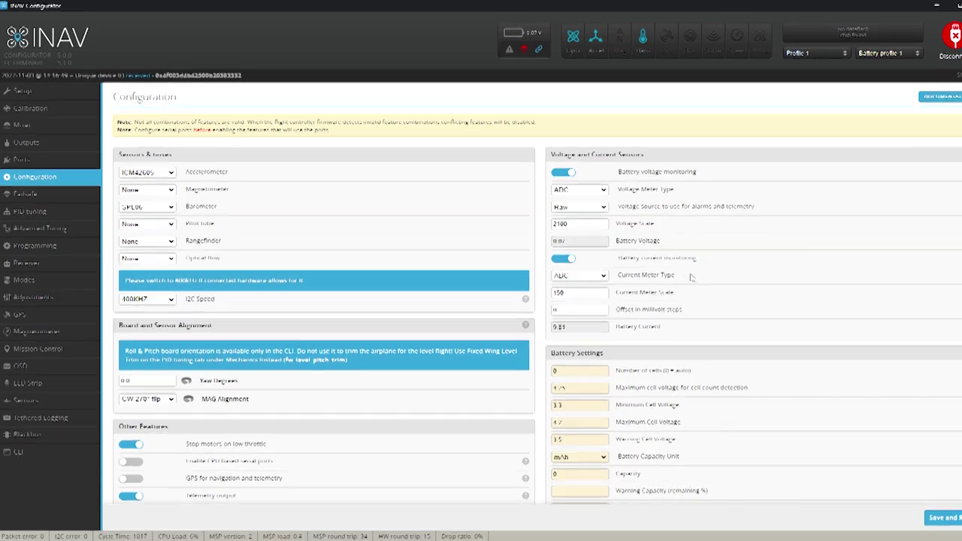
# Set a 10000 mAh battery with 25% warning and 15% critical levels, enable continuous servo trim, and save.
pyautogui.scroll(-1, 752, 393)
pyautogui.scroll(-2, 753, 393)
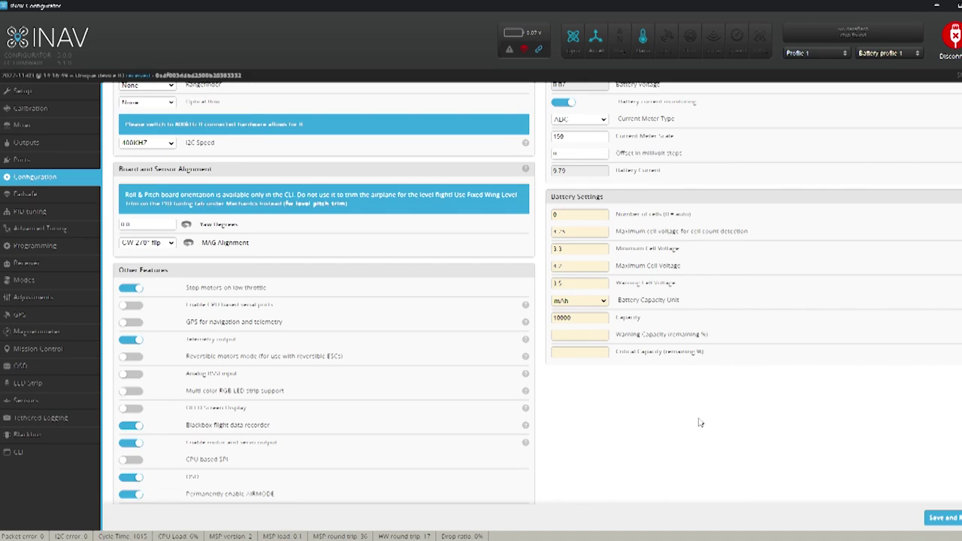
pyautogui.write('25')
pyautogui.press('Tab')
pyautogui.write('15')
pyautogui.scroll(-2, 812, 454)
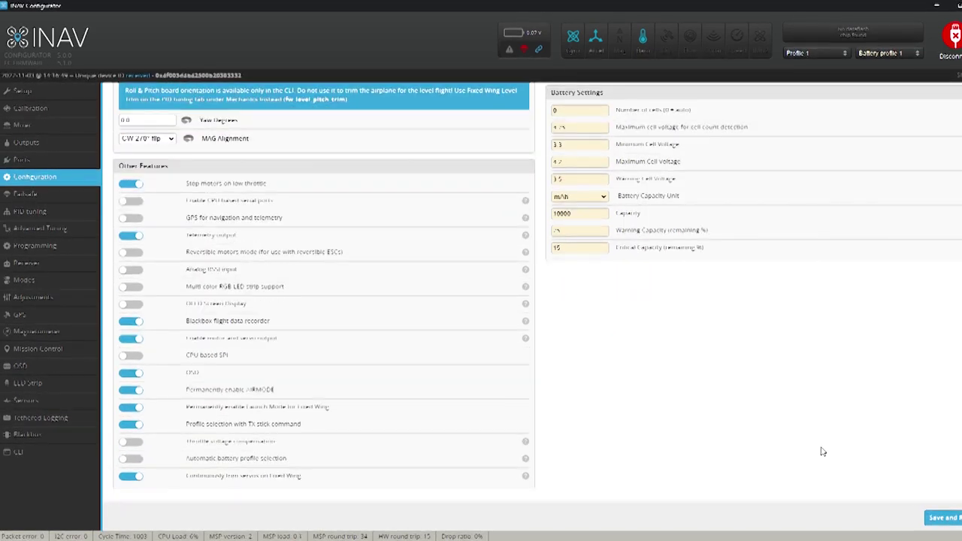
pyautogui.click(947, 519)
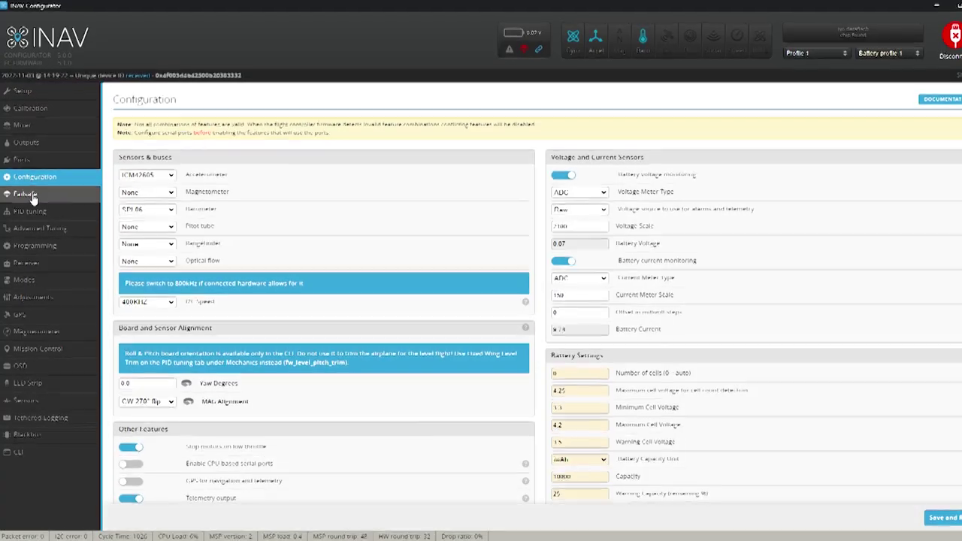
# Change the failsafe procedure from Land to RTH and save it to the board.
pyautogui.click(28, 195)
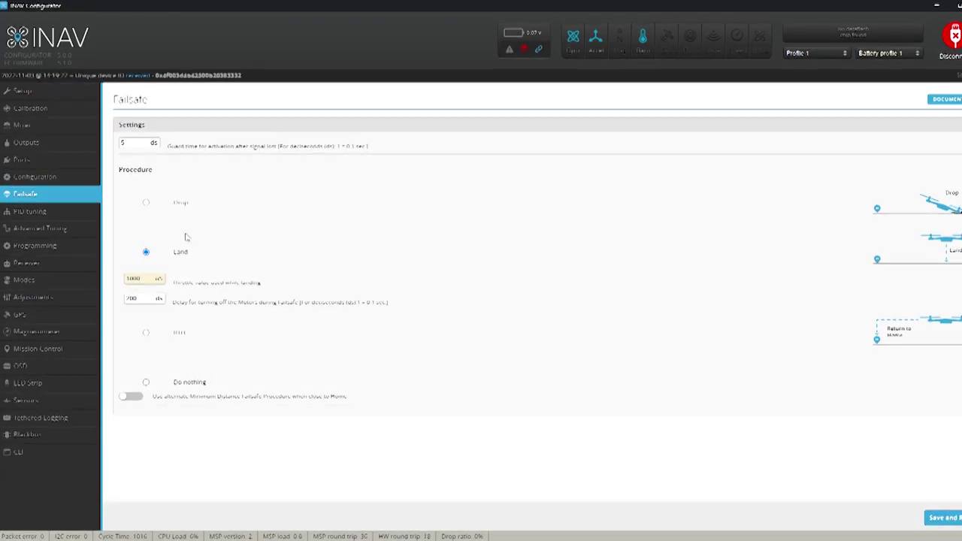
pyautogui.click(147, 333)
pyautogui.click(951, 520)
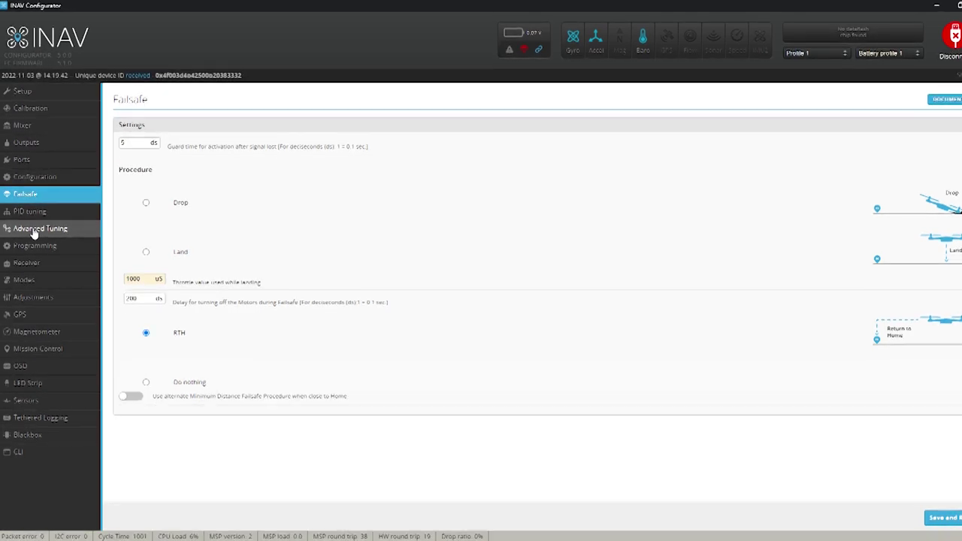
# Review the fixed-wing and RTH values in Advanced Tuning, then check the CRSF receiver channels.
pyautogui.click(32, 232)
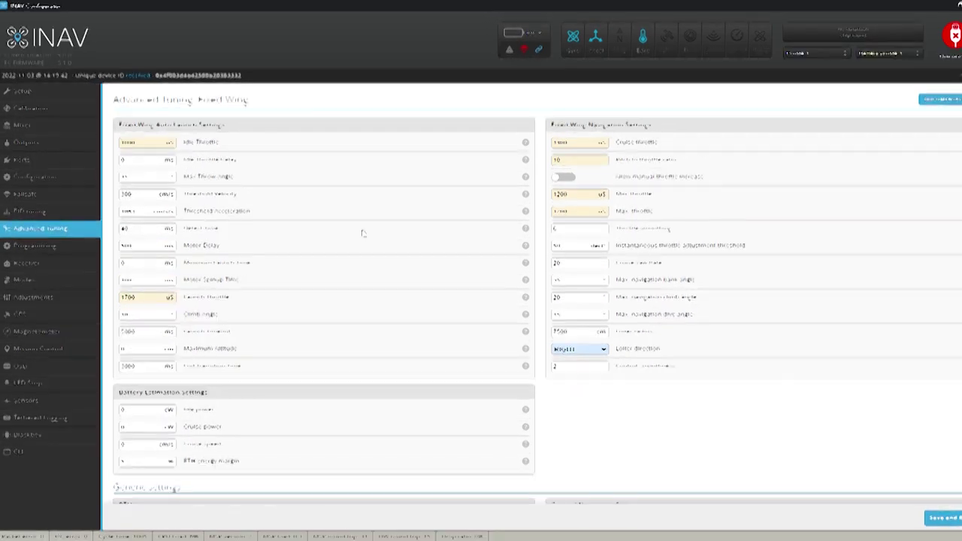
pyautogui.scroll(-3, 362, 233)
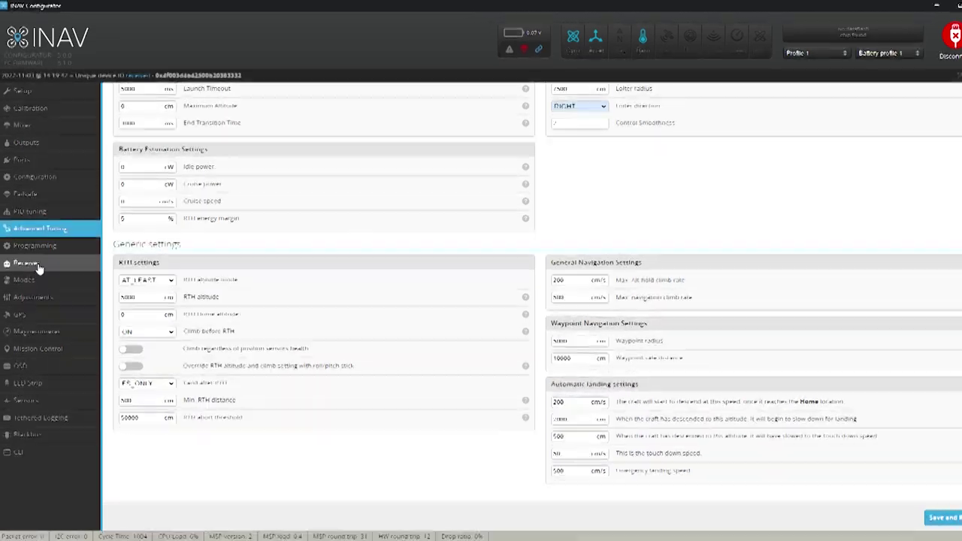
pyautogui.click(36, 266)
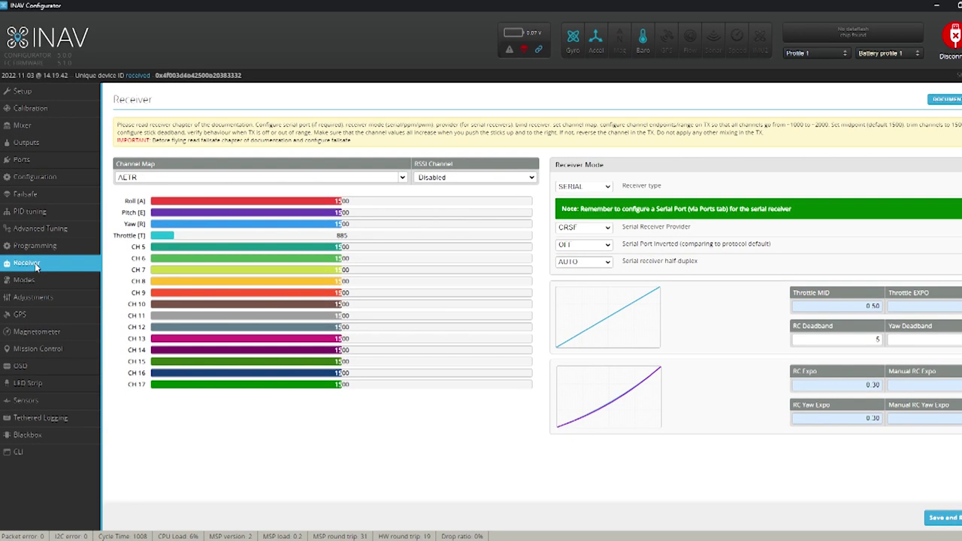
# Glance at the flight Modes page, then bring up the GPS configuration and map.
pyautogui.click(28, 281)
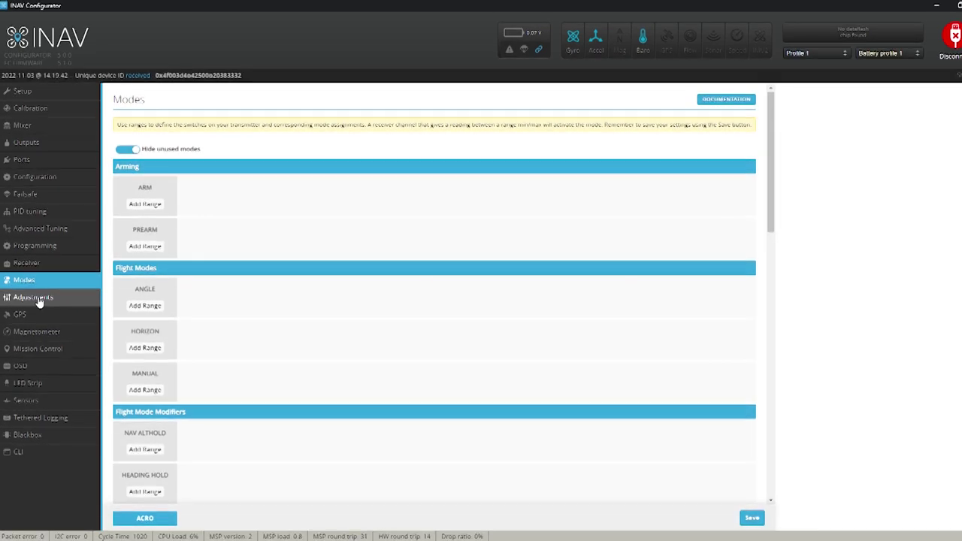
pyautogui.click(20, 315)
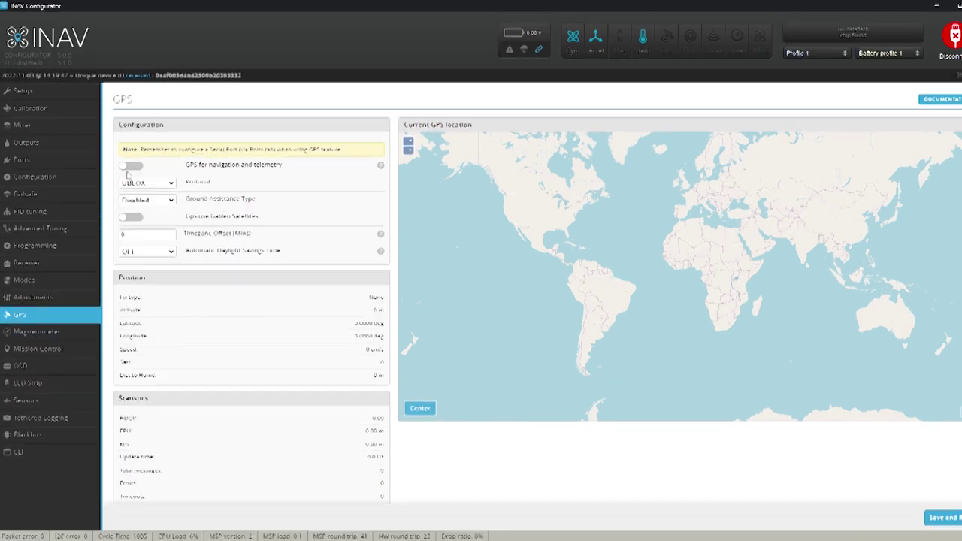
# Enable GPS for navigation and telemetry plus Galileo satellites, then view magnetometer alignment.
pyautogui.click(132, 165)
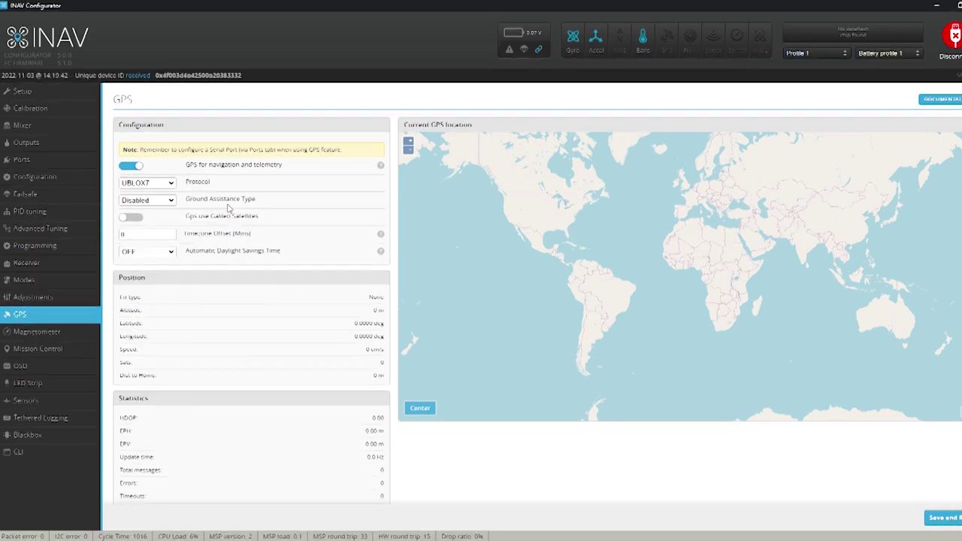
pyautogui.click(132, 217)
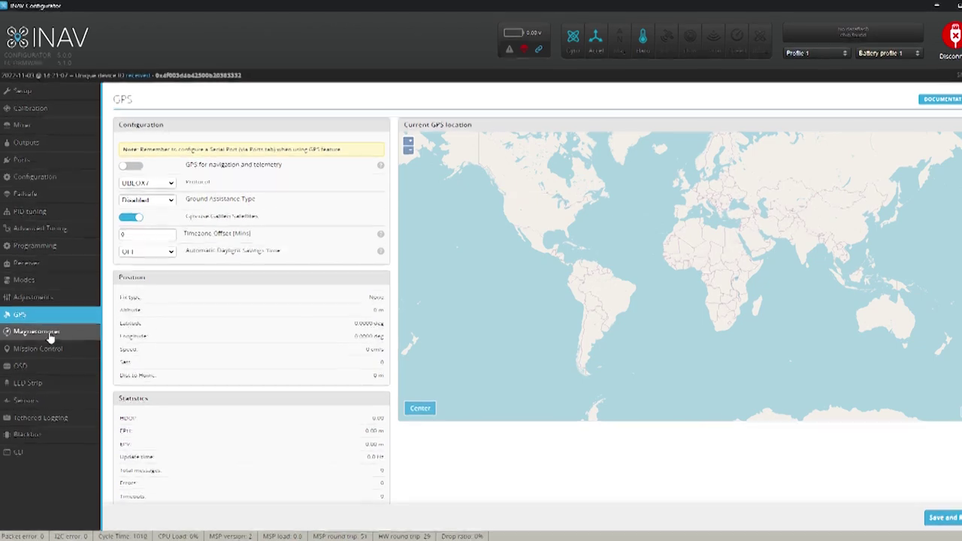
pyautogui.click(49, 338)
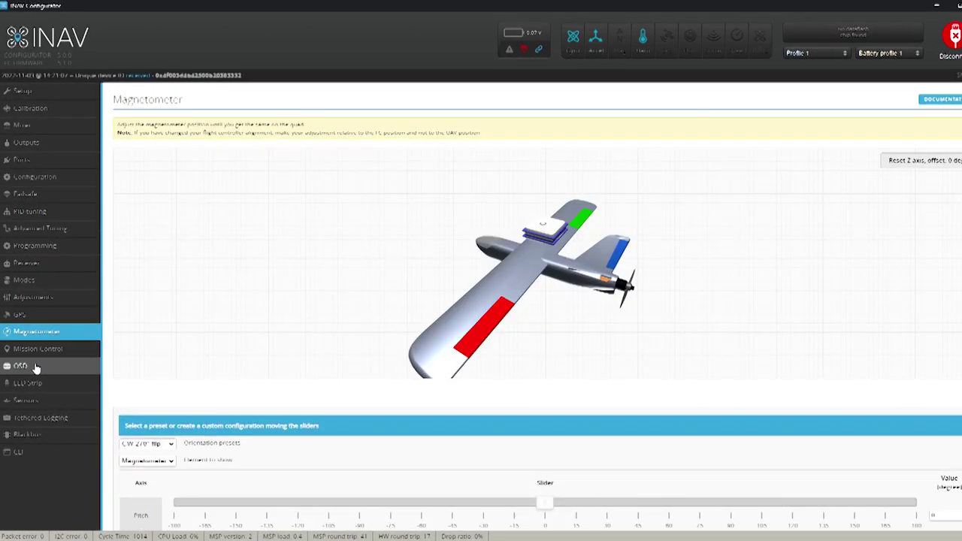
# Upload a chosen OSD font to the flight controller using the OSD Font Manager.
pyautogui.click(20, 366)
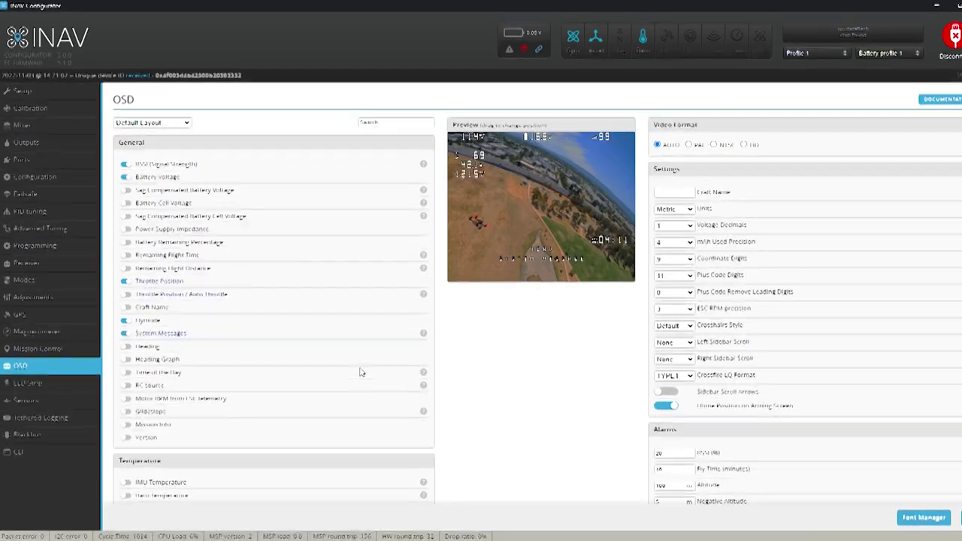
pyautogui.click(920, 521)
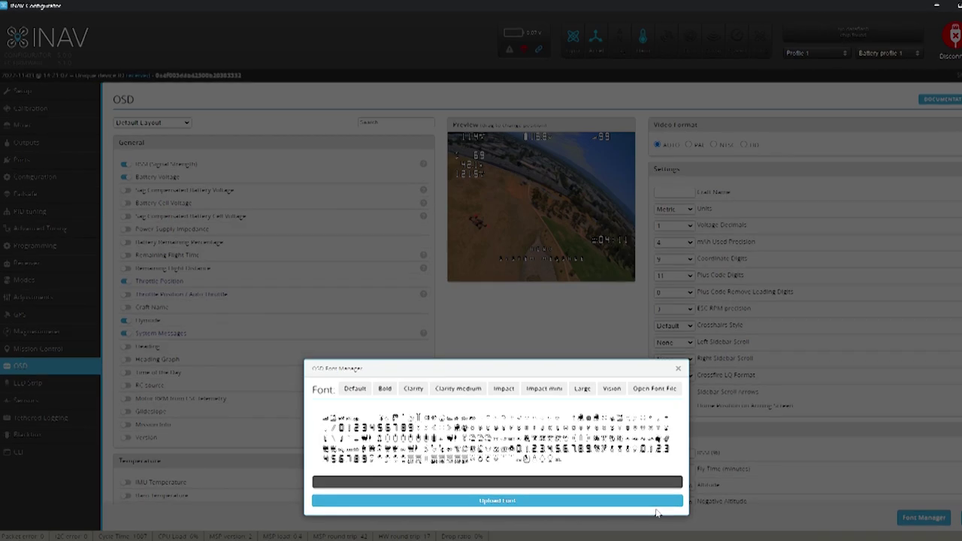
pyautogui.click(496, 503)
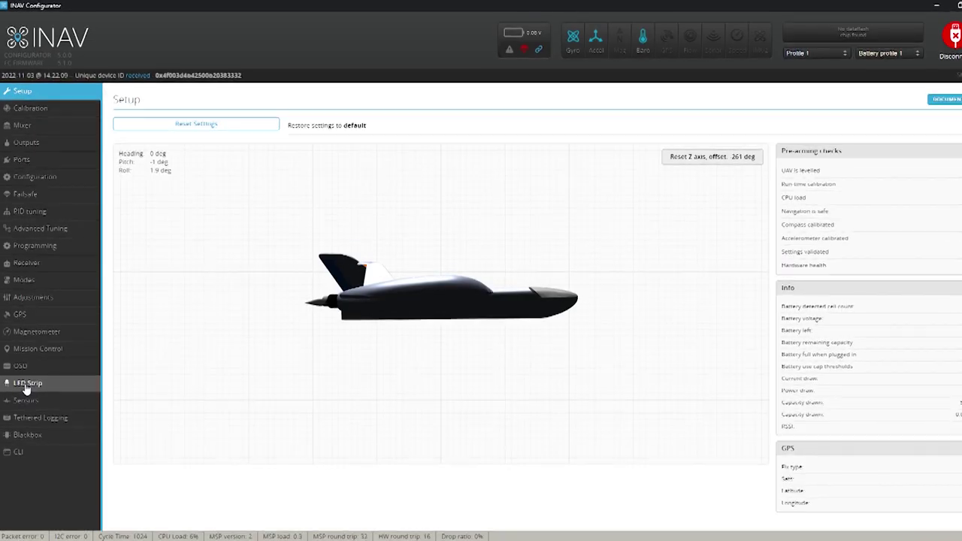
# Reset the Z-axis heading offset to 0 deg, then view LED Strip and live Sensors graphs.
pyautogui.click(689, 162)
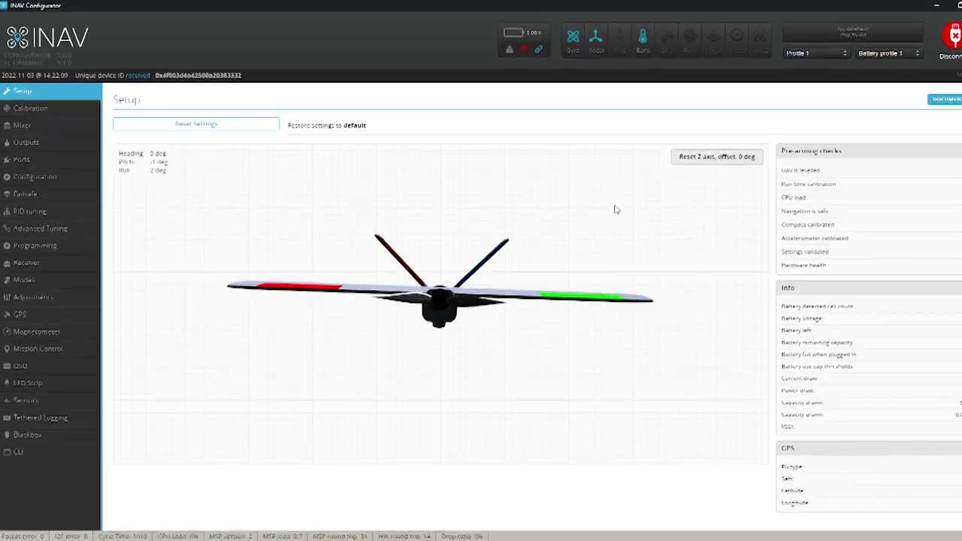
pyautogui.click(38, 387)
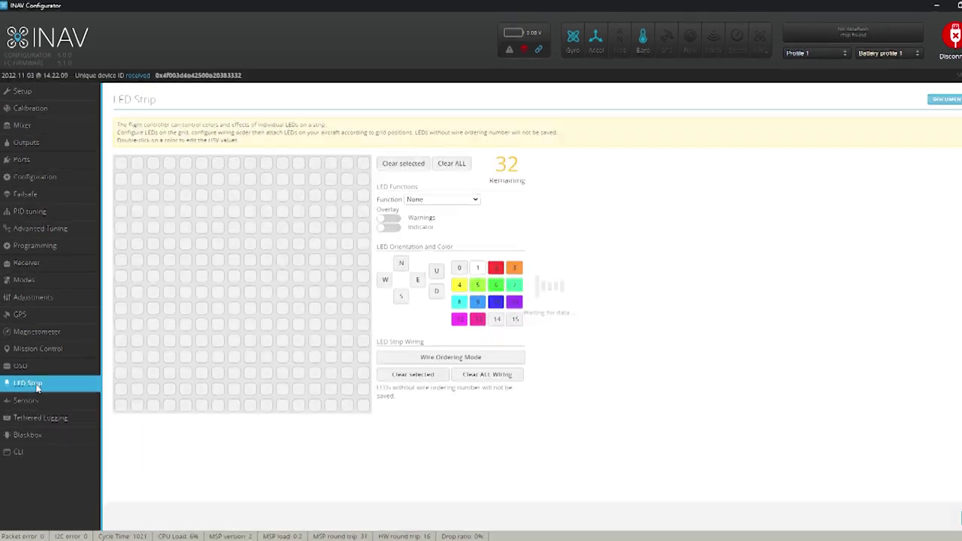
pyautogui.click(28, 399)
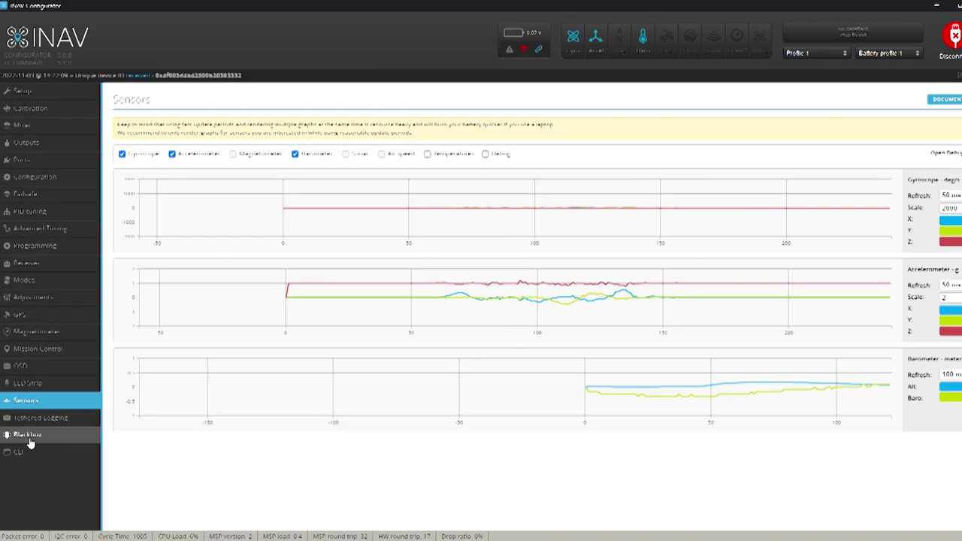
# Save blackbox logging to the onboard SD card at 1/32 rate, rebooting the board.
pyautogui.click(29, 436)
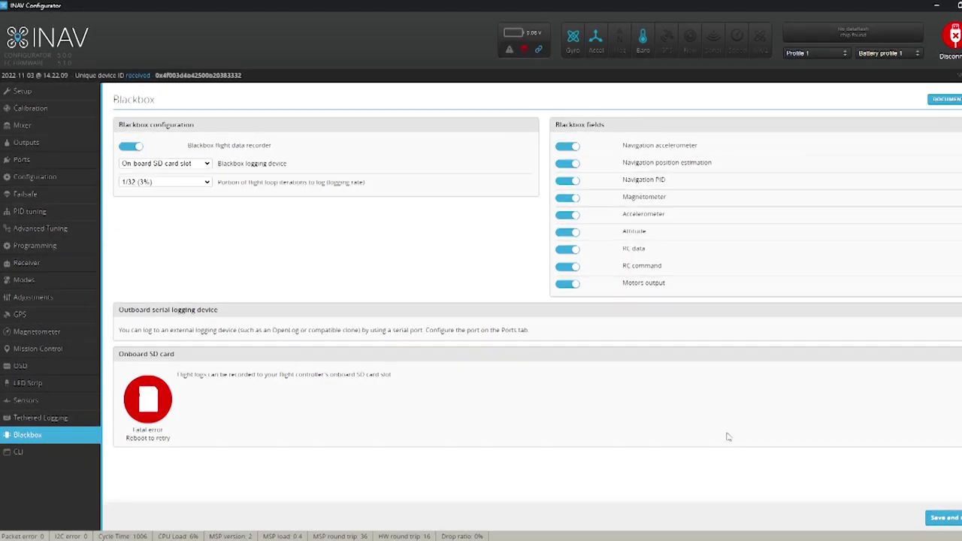
pyautogui.click(929, 520)
pyautogui.click(26, 92)
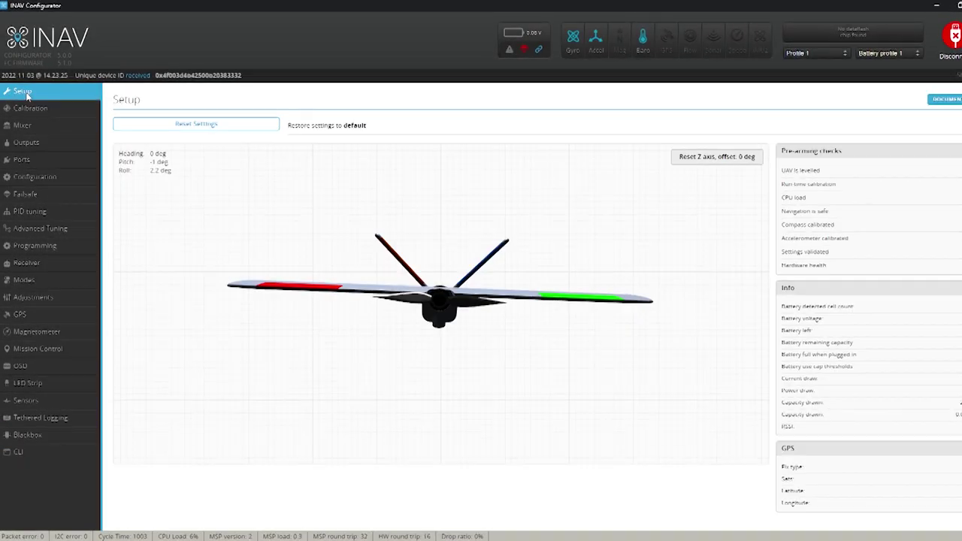